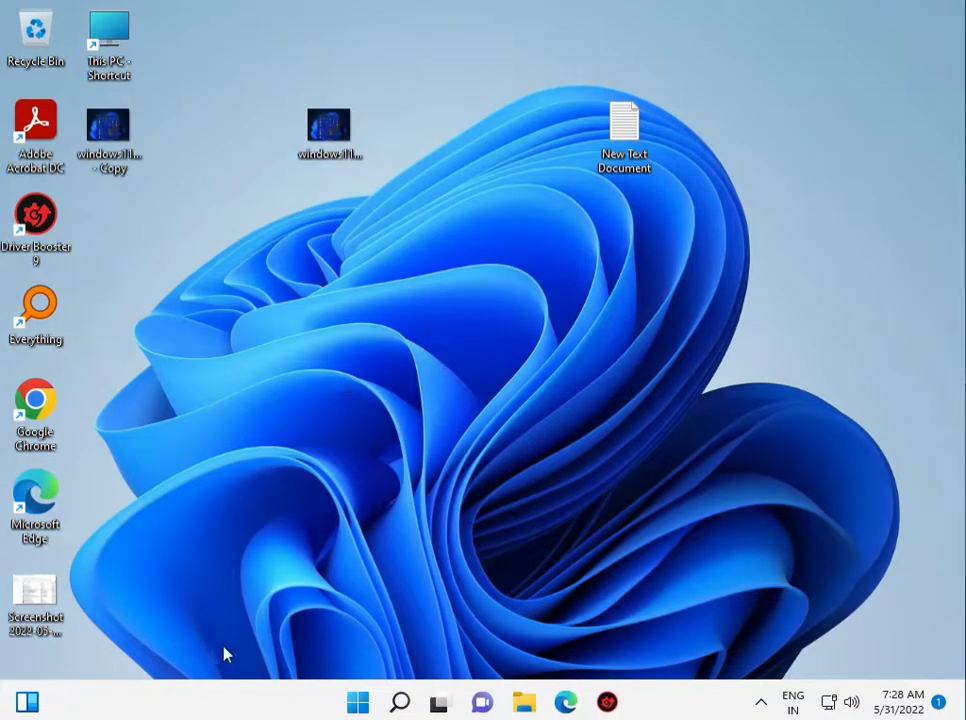
Find Command Prompt by searching for cmd and run it as administrator
{"action": "left_click", "coordinate": [366, 703]}
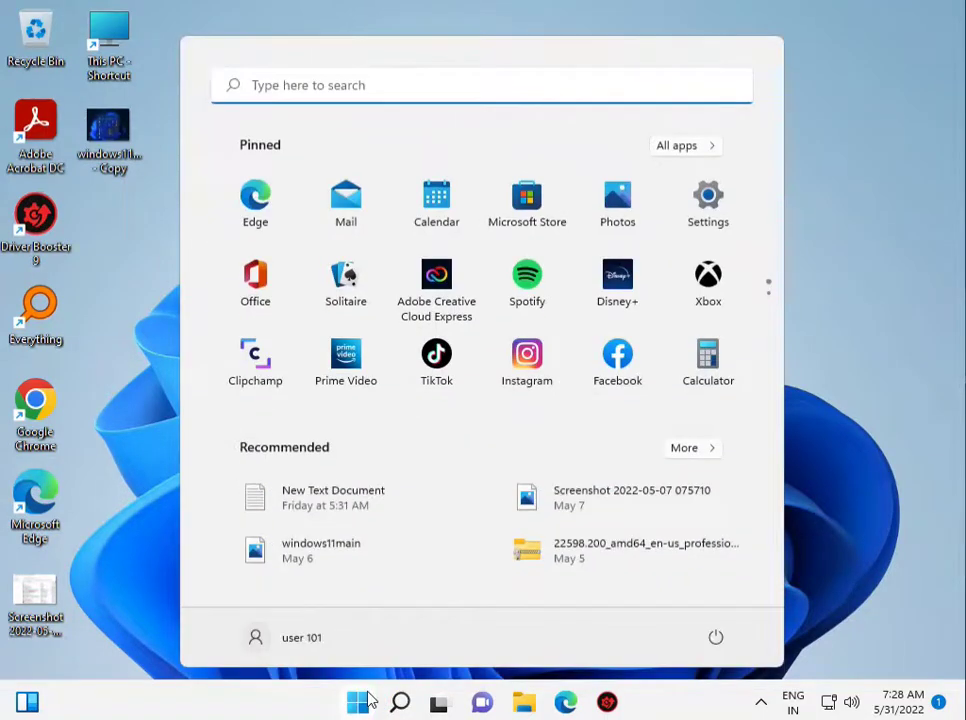
{"action": "type", "text": "cmd"}
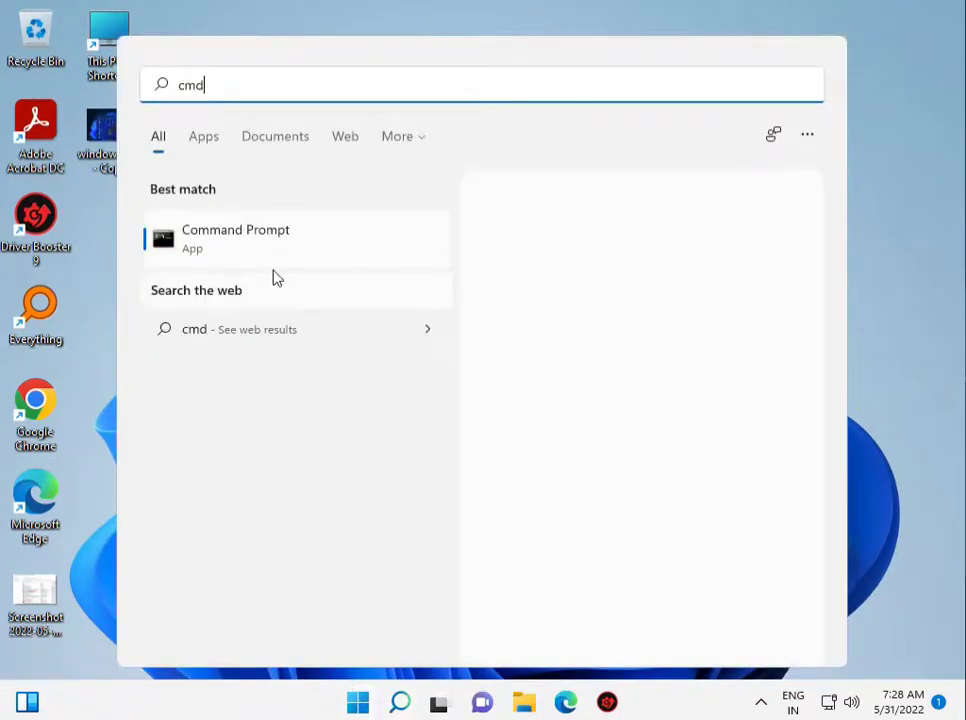
{"action": "right_click", "coordinate": [288, 251]}
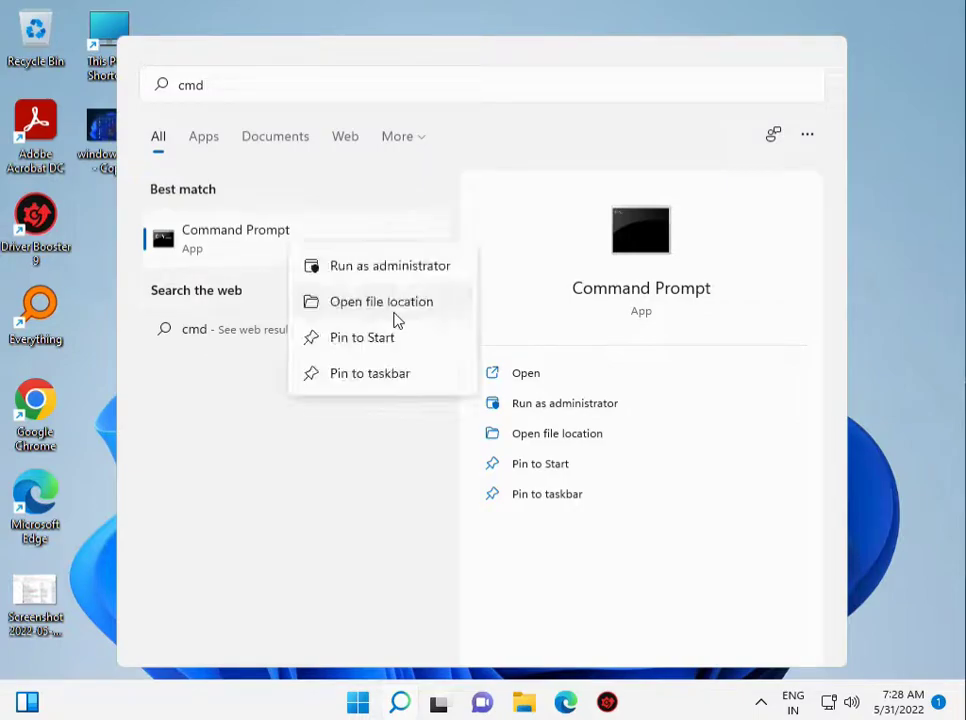
{"action": "left_click", "coordinate": [398, 266]}
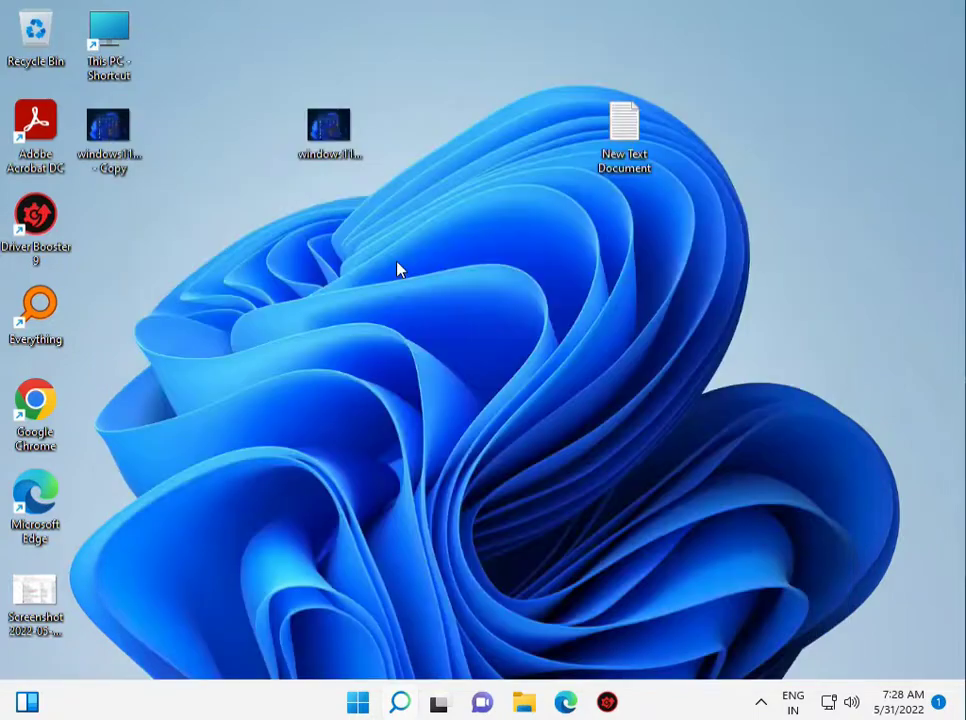
{"action": "left_click", "coordinate": [392, 500]}
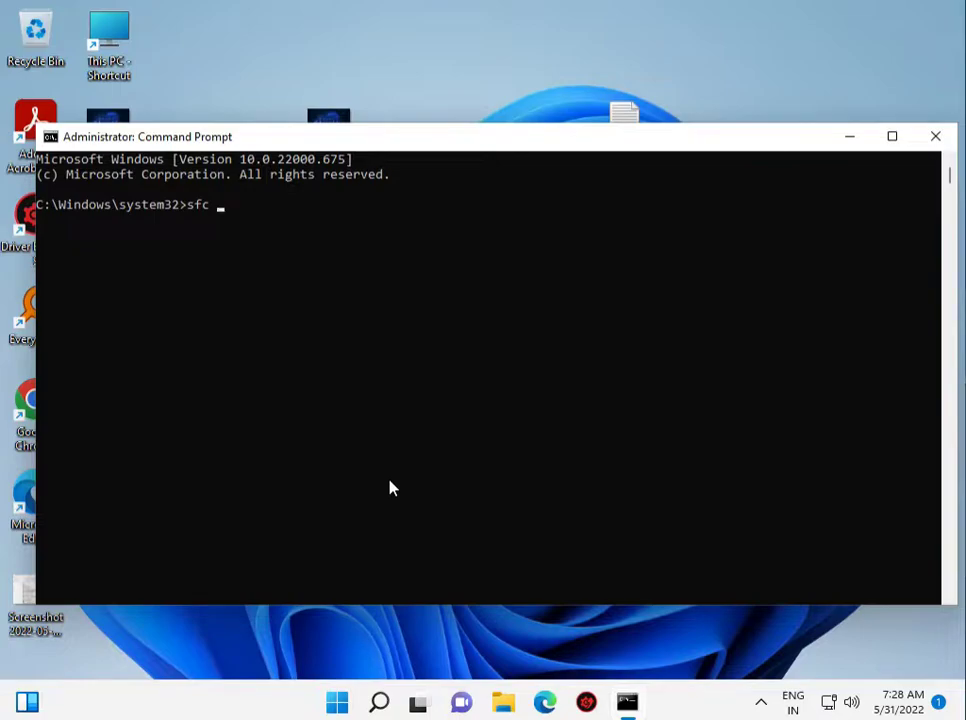
Start a system file scan with sfc /scannow and minimize the Command Prompt window
{"action": "type", "text": "sfc /scannow"}
{"action": "key", "text": "Return"}
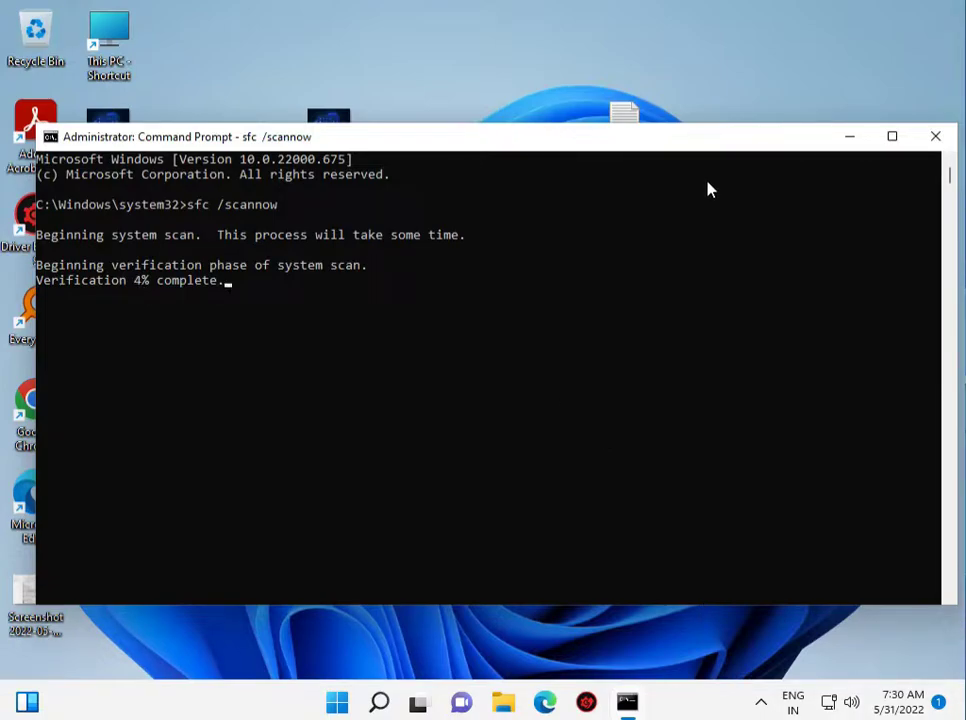
{"action": "left_click", "coordinate": [846, 137]}
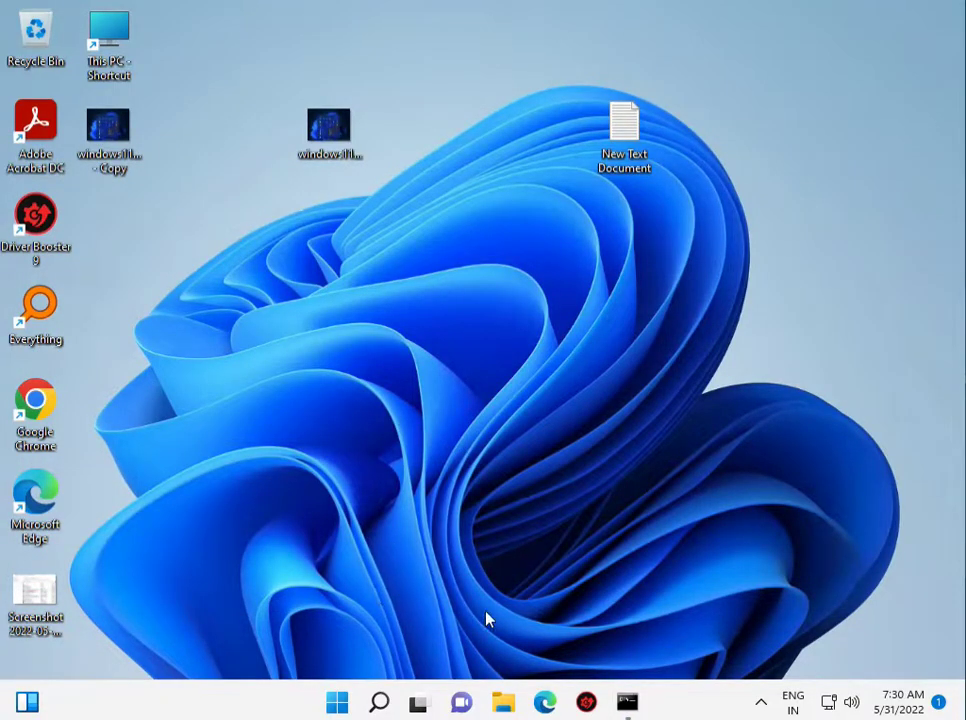
Open the Windows Security dashboard and go to the Virus & threat protection settings
{"action": "left_click", "coordinate": [762, 702]}
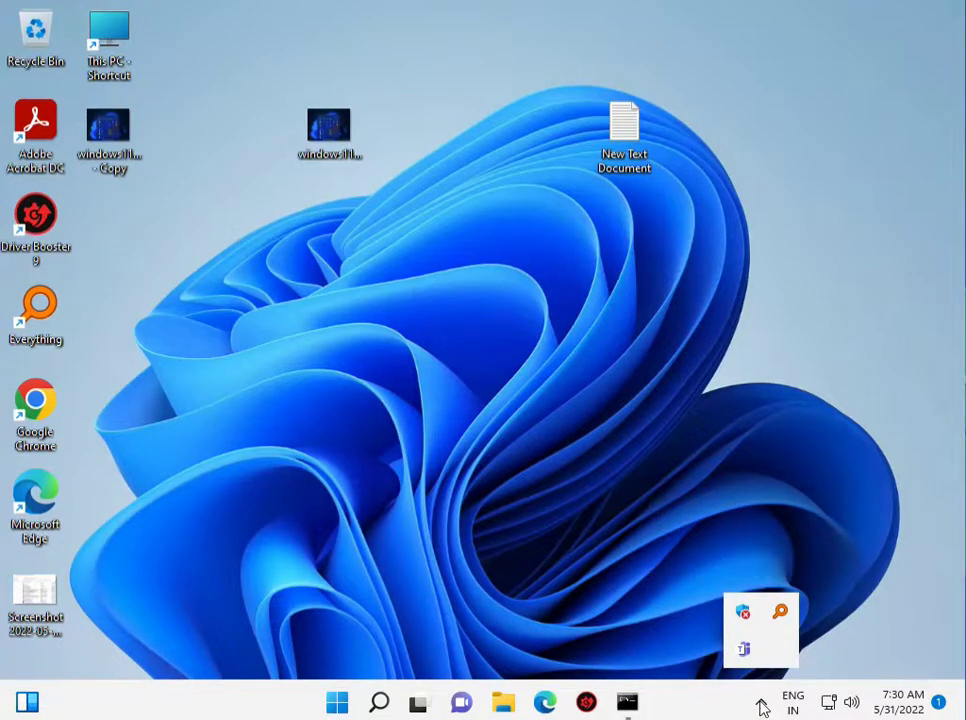
{"action": "right_click", "coordinate": [743, 615]}
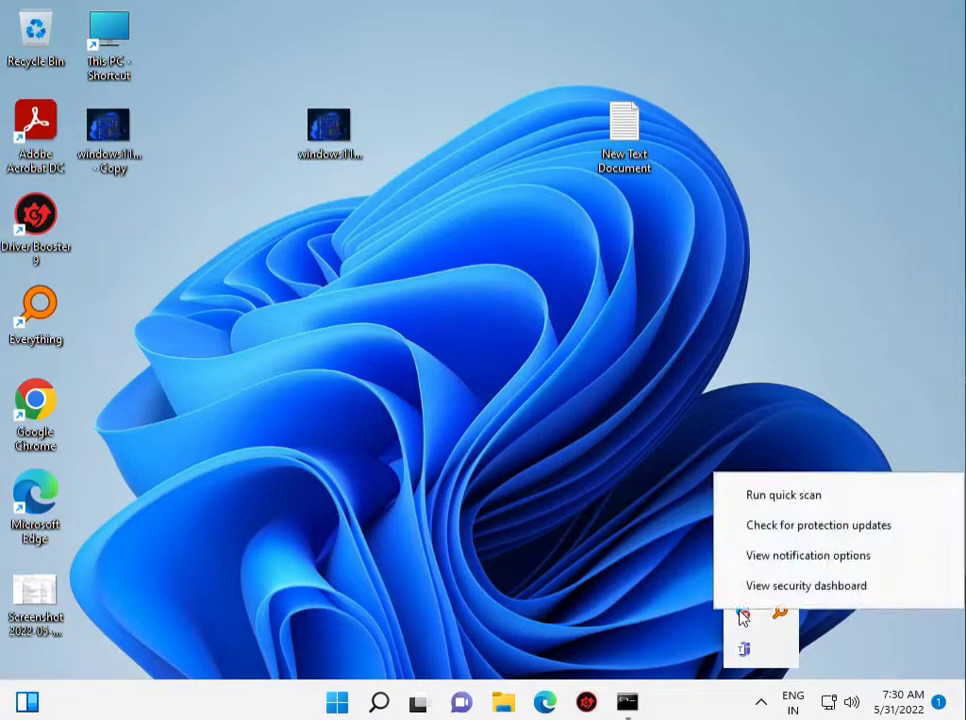
{"action": "left_click", "coordinate": [752, 585]}
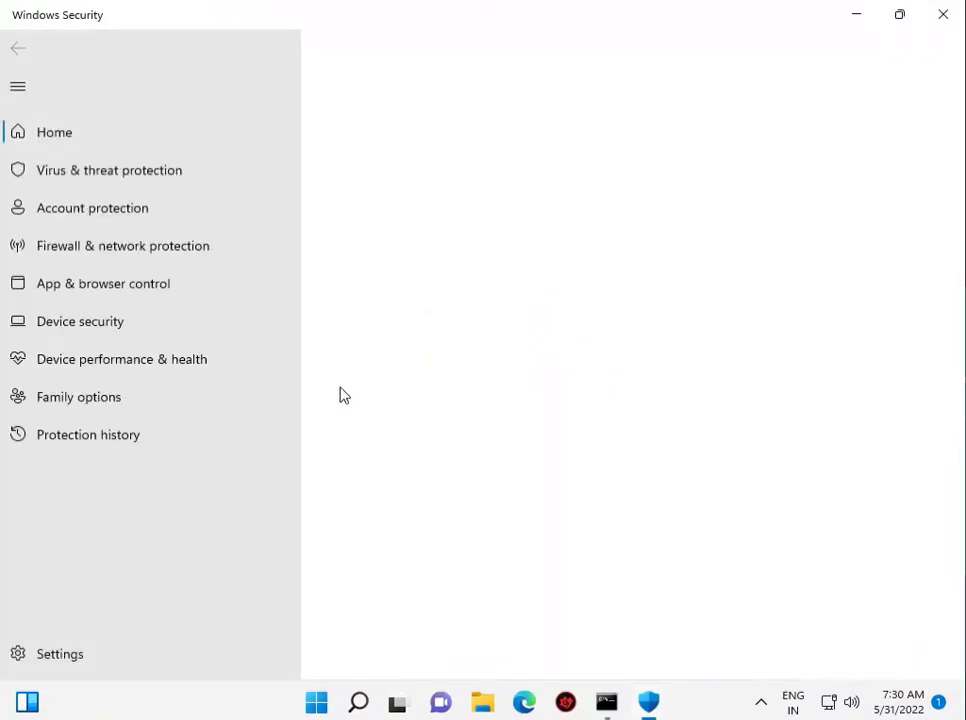
{"action": "left_click", "coordinate": [139, 176]}
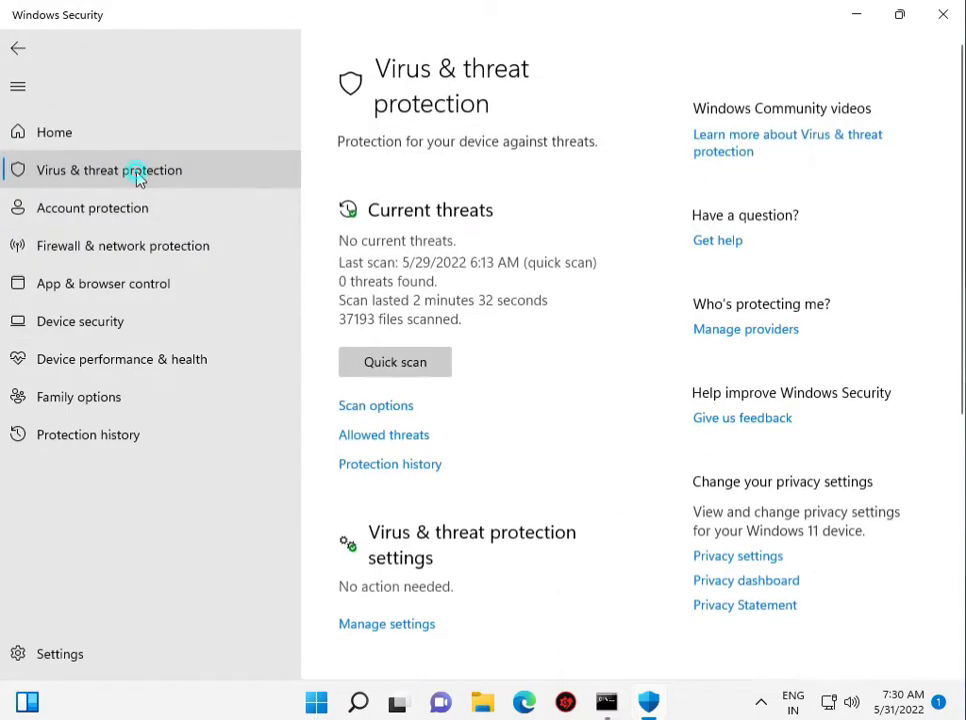
{"action": "left_click", "coordinate": [377, 632]}
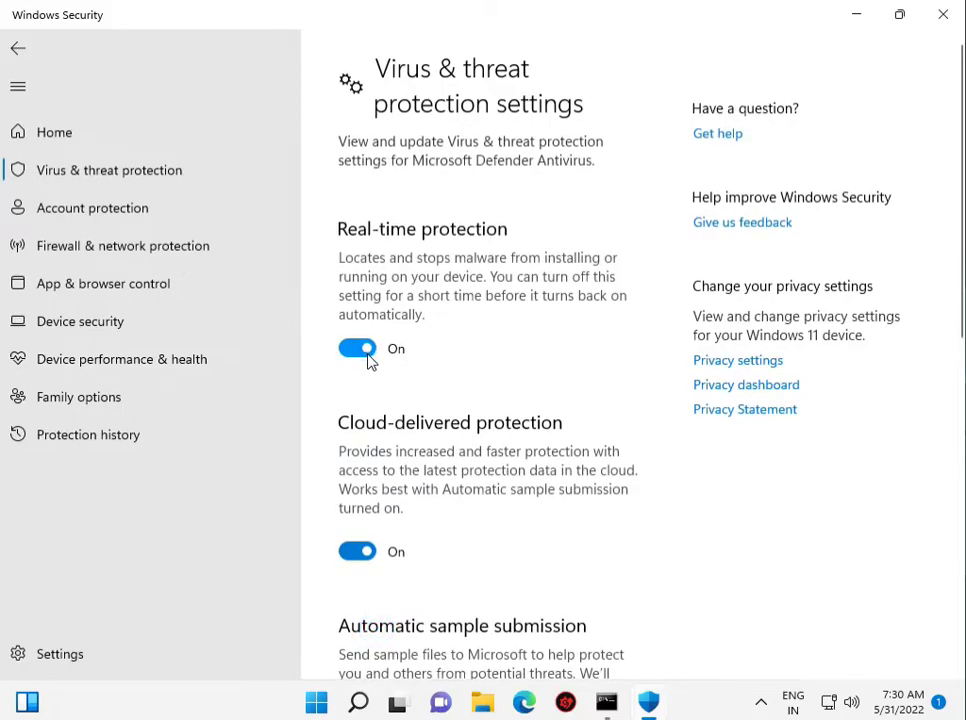
Turn off Real-time protection and Cloud-delivered protection, then close Windows Security and its notification
{"action": "left_click", "coordinate": [368, 358]}
{"action": "left_click", "coordinate": [399, 492]}
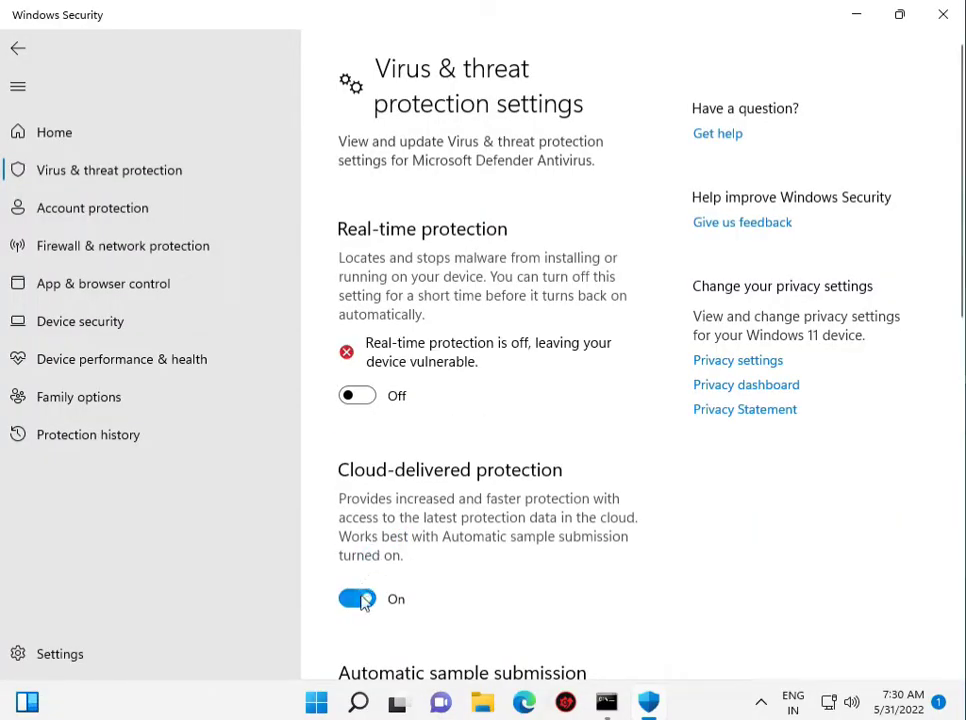
{"action": "left_click", "coordinate": [362, 599]}
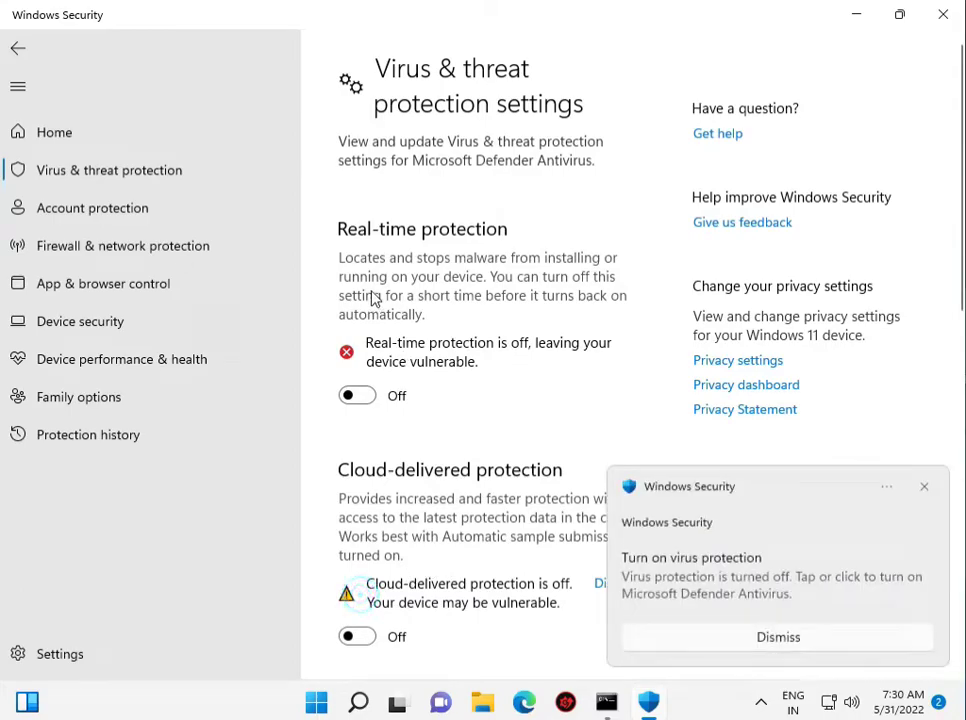
{"action": "left_click", "coordinate": [942, 15]}
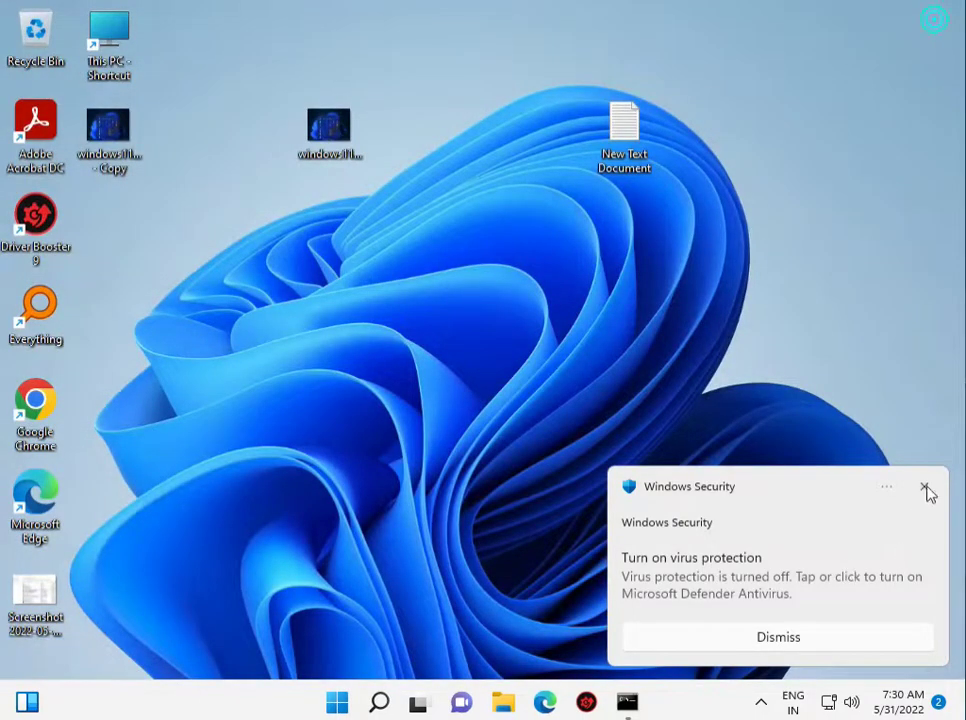
{"action": "left_click", "coordinate": [926, 488]}
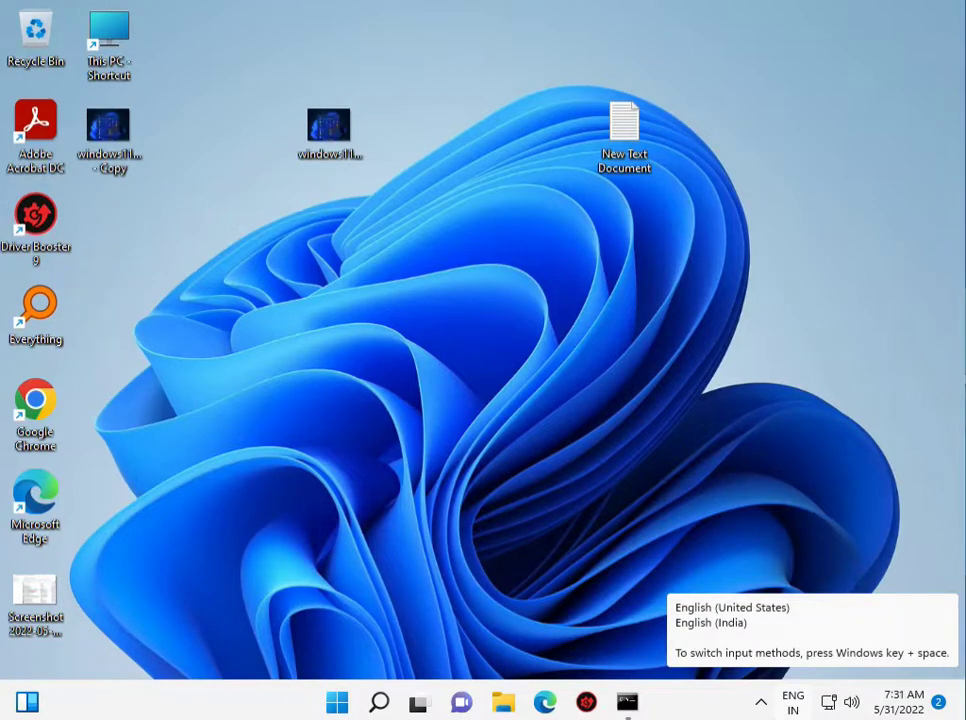
Switch to Control Panel, show its items as small icons, and open Recovery
{"action": "left_click", "coordinate": [345, 700]}
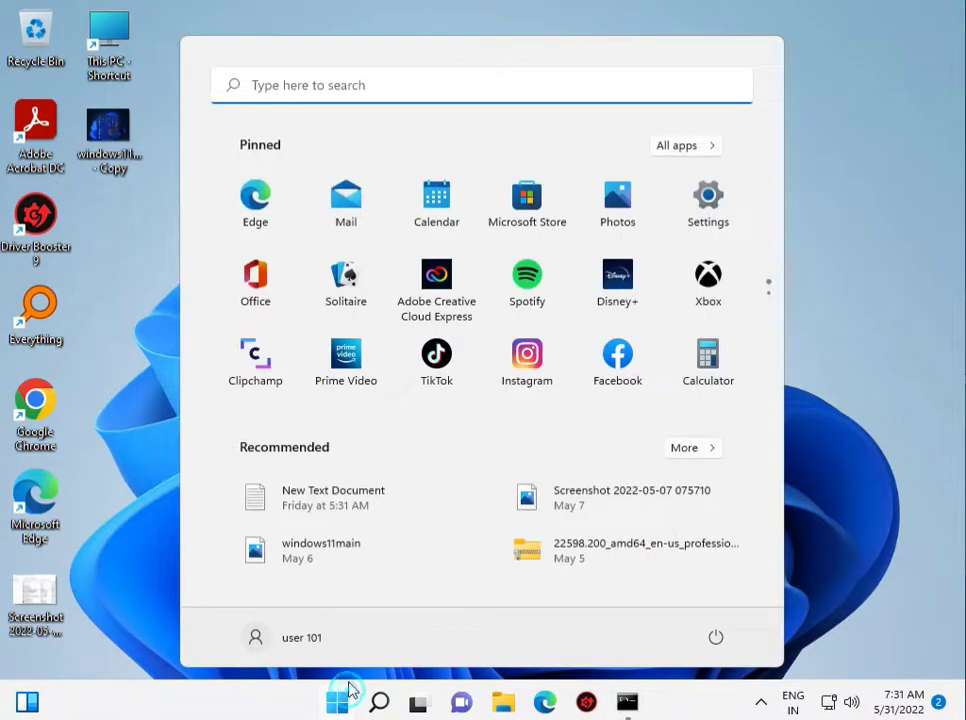
{"action": "type", "text": "cont"}
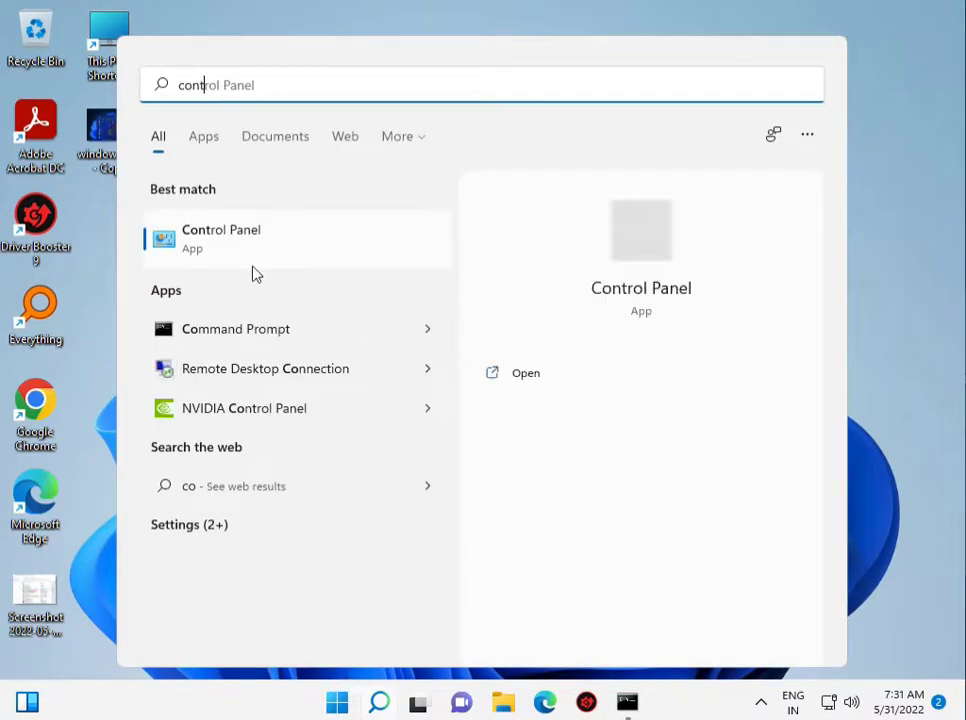
{"action": "left_click", "coordinate": [206, 233]}
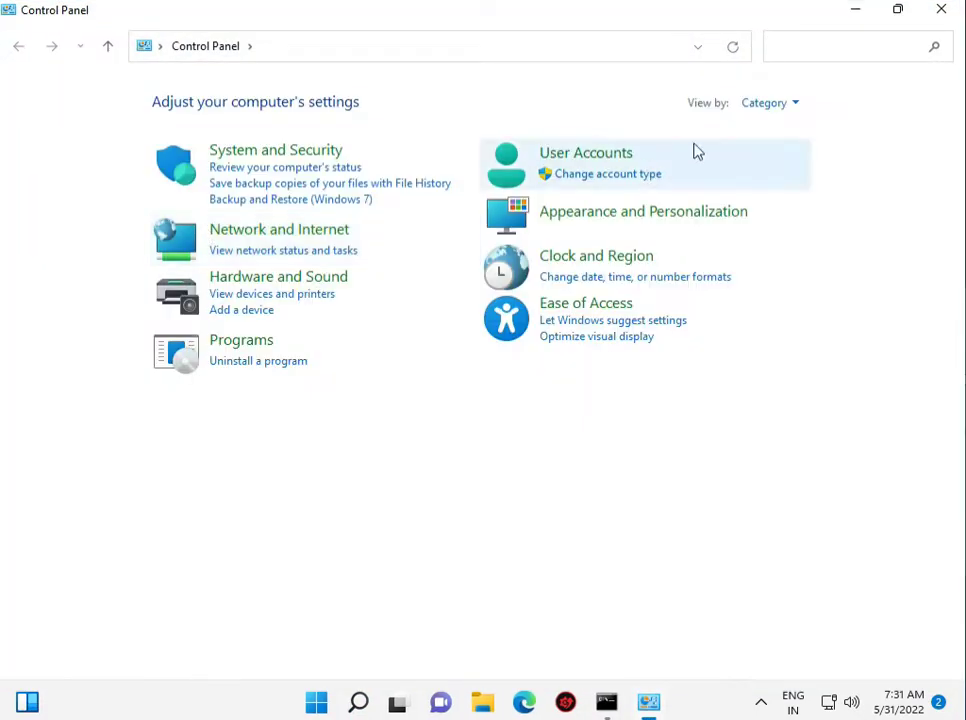
{"action": "left_click", "coordinate": [772, 104]}
{"action": "left_click", "coordinate": [790, 178]}
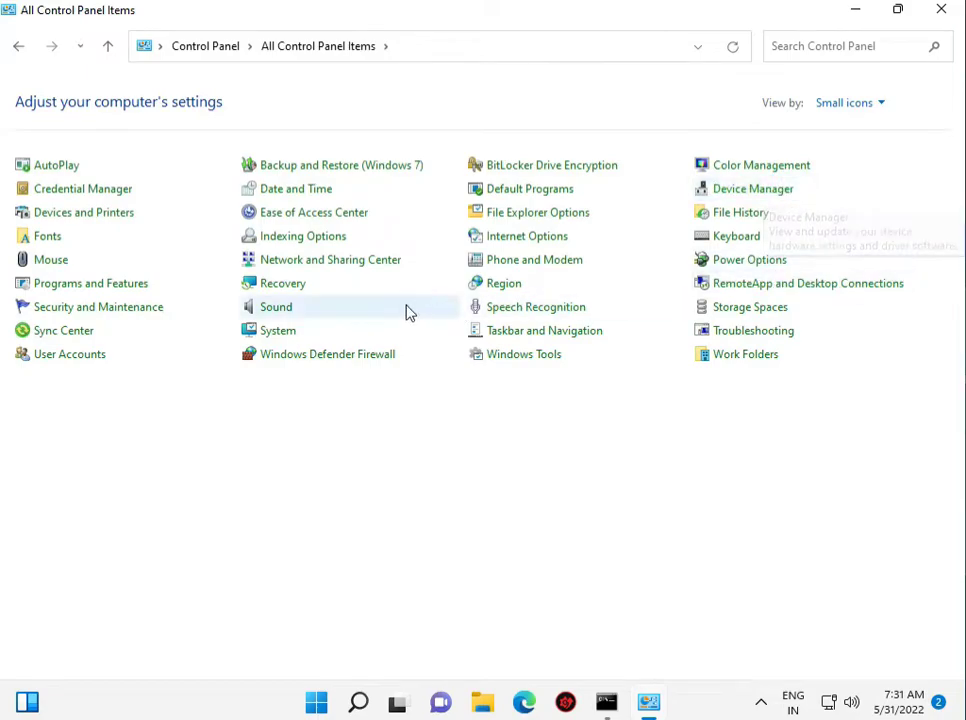
{"action": "left_click", "coordinate": [282, 285]}
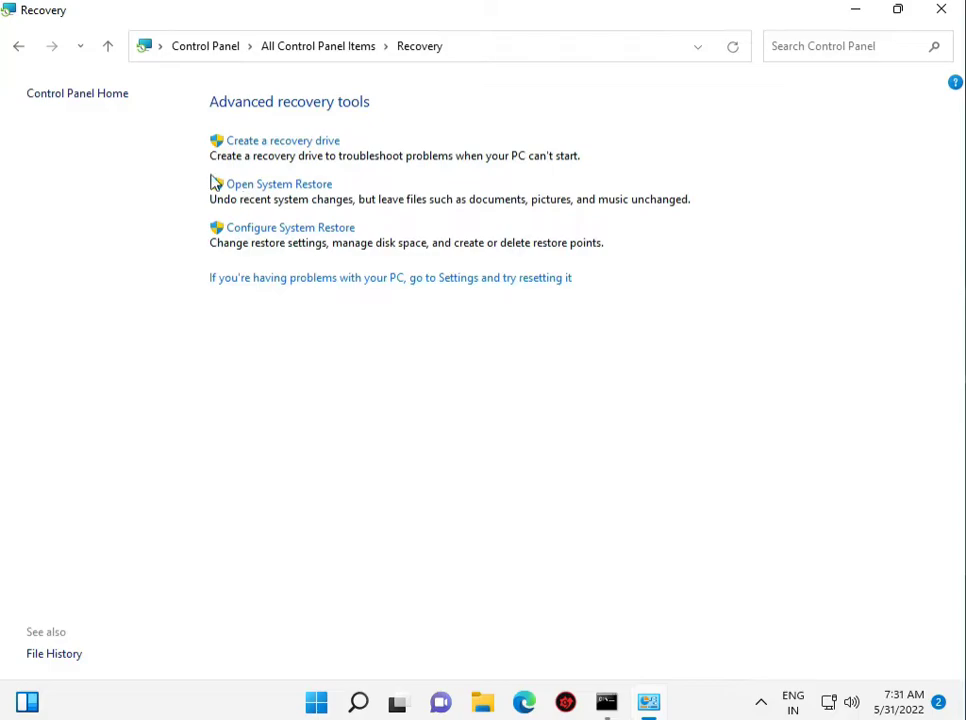
{"action": "key", "text": "super+space"}
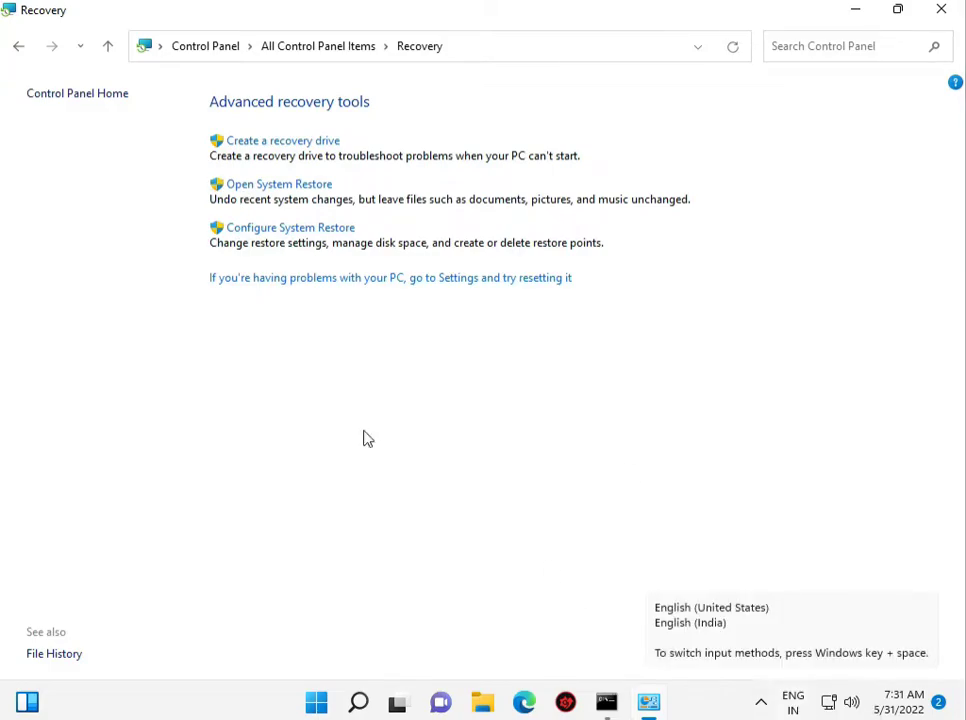
Start System Restore, opt to choose a different restore point, and list more restore points
{"action": "left_click", "coordinate": [250, 187]}
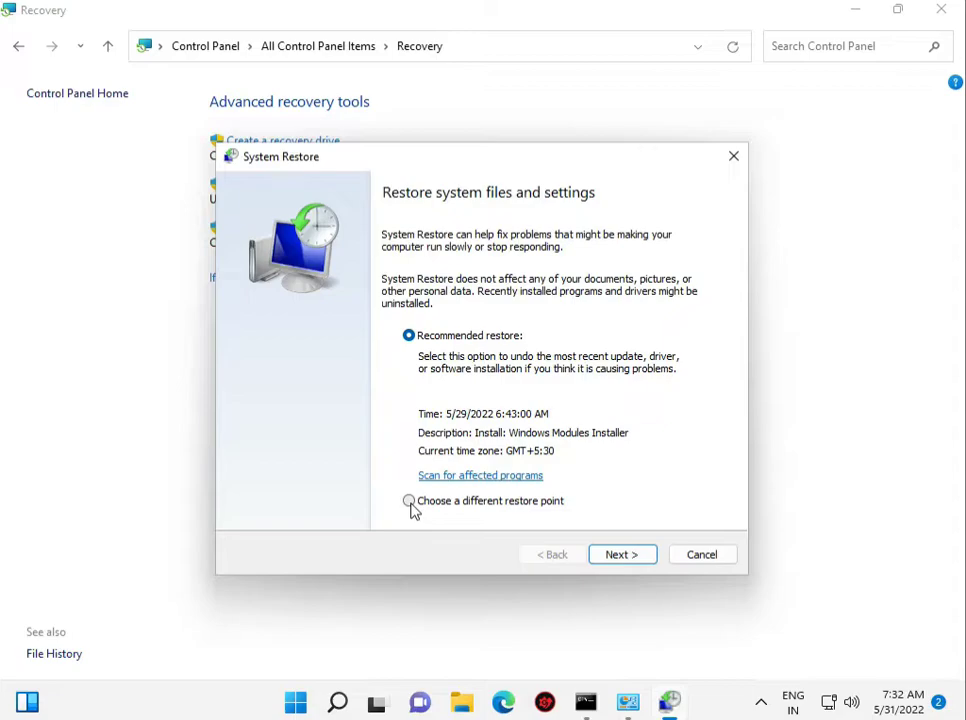
{"action": "left_click", "coordinate": [410, 503]}
{"action": "left_click", "coordinate": [602, 556]}
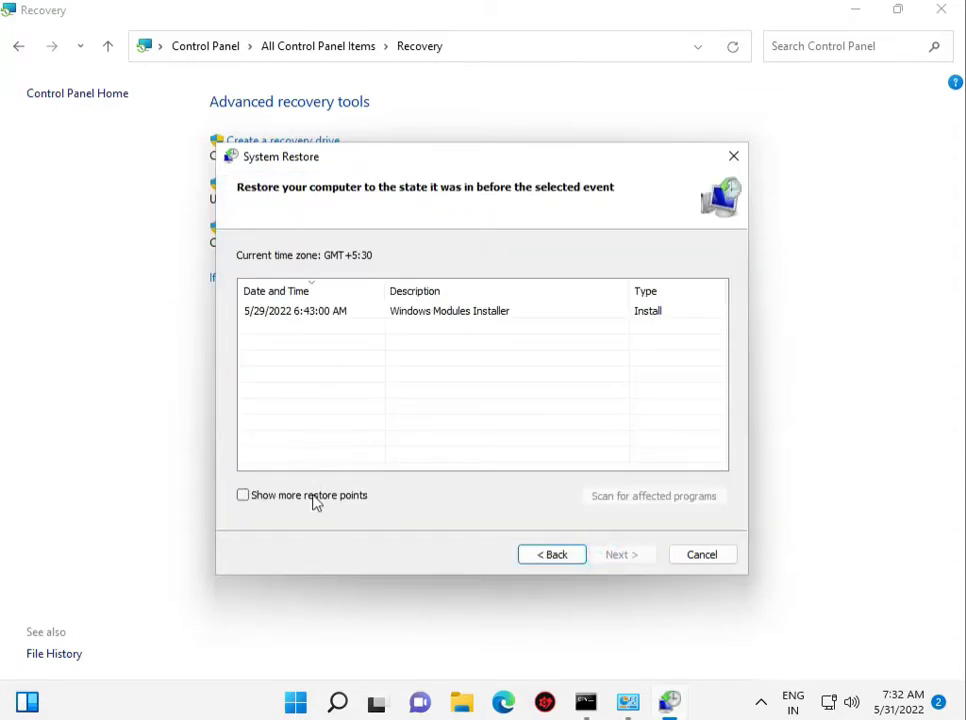
{"action": "left_click", "coordinate": [522, 556]}
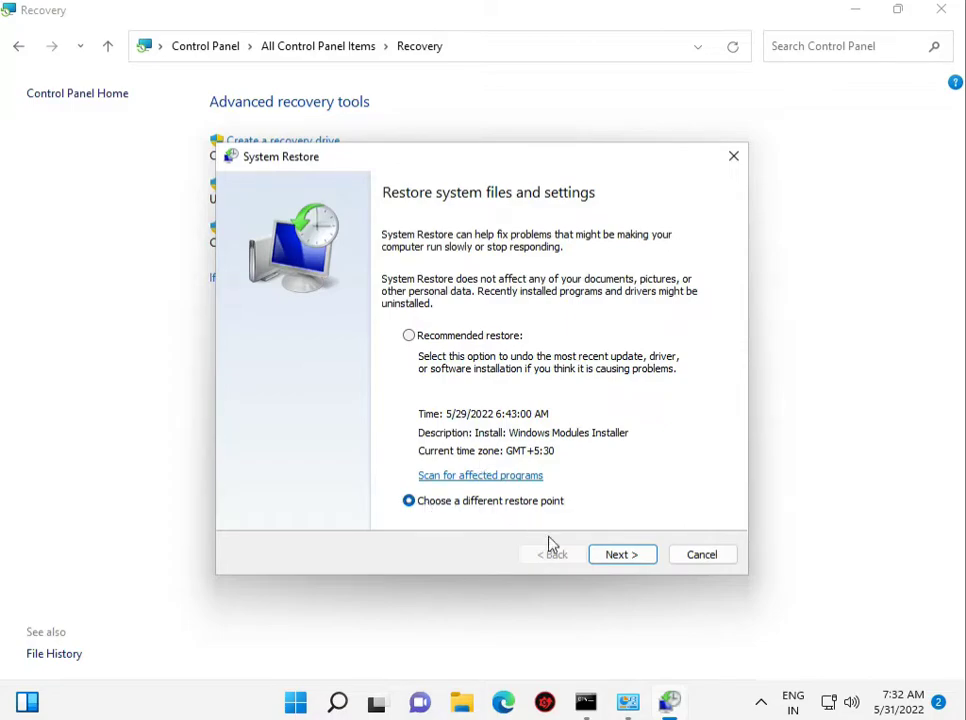
{"action": "left_click", "coordinate": [619, 556]}
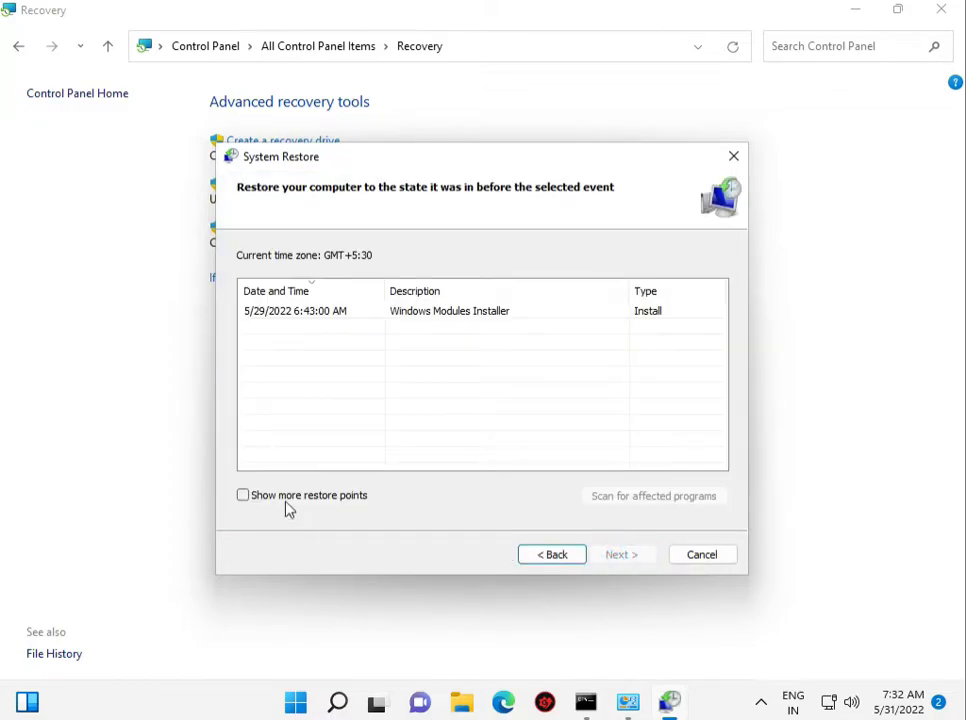
{"action": "left_click", "coordinate": [331, 499]}
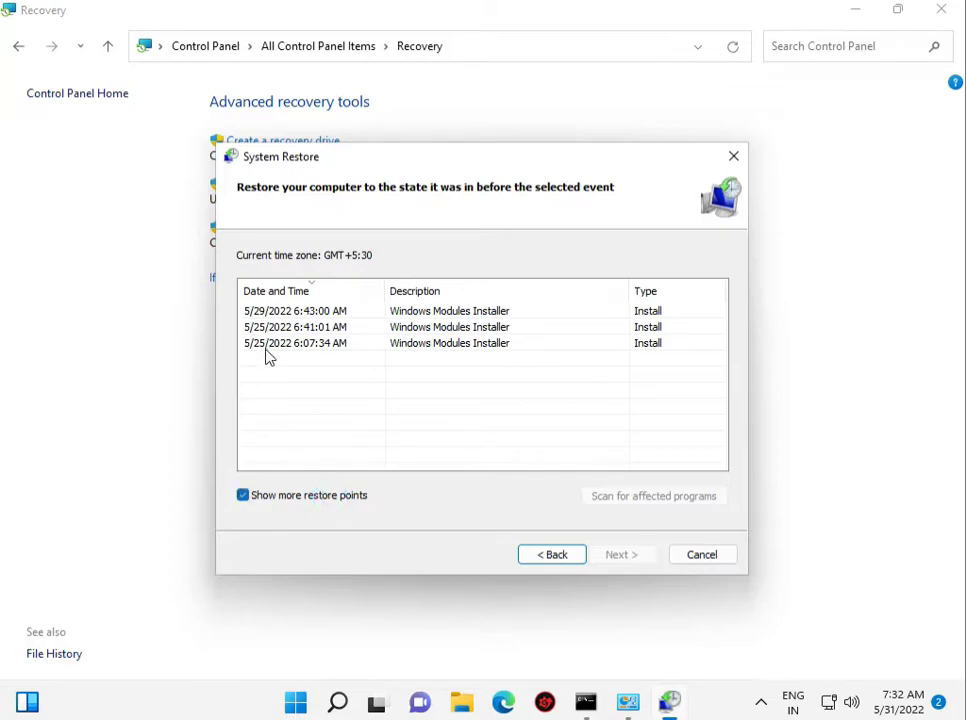
Select the 5/25/2022 6:07:34 AM restore point, proceed to the confirmation page, and close System Restore and Control Panel without restoring
{"action": "left_click", "coordinate": [266, 345]}
{"action": "left_click", "coordinate": [262, 327]}
{"action": "left_click", "coordinate": [265, 311]}
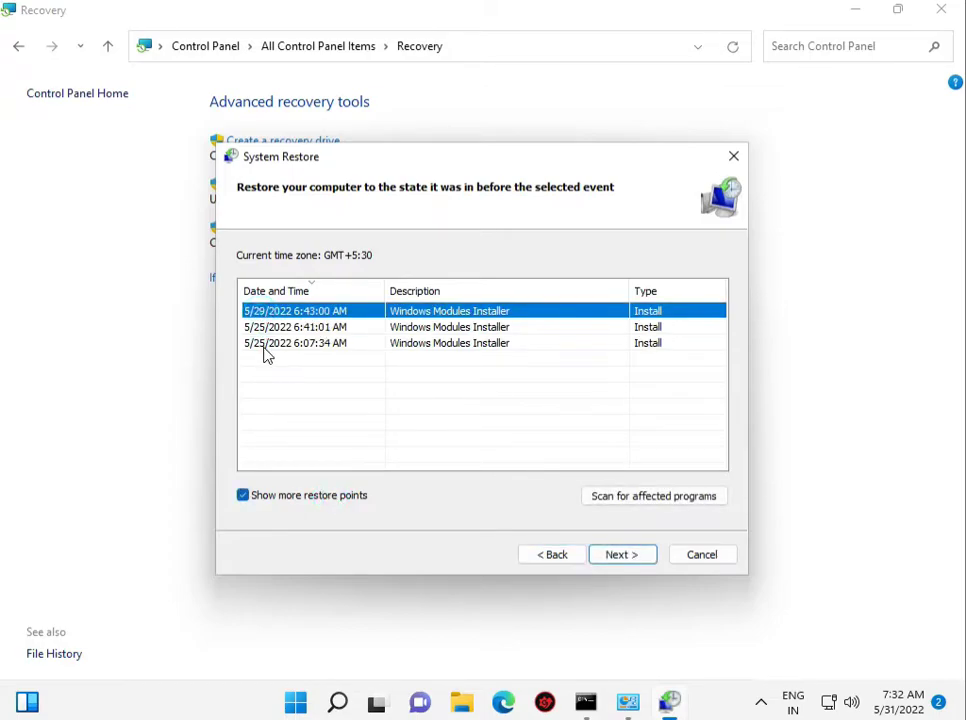
{"action": "left_click", "coordinate": [270, 346]}
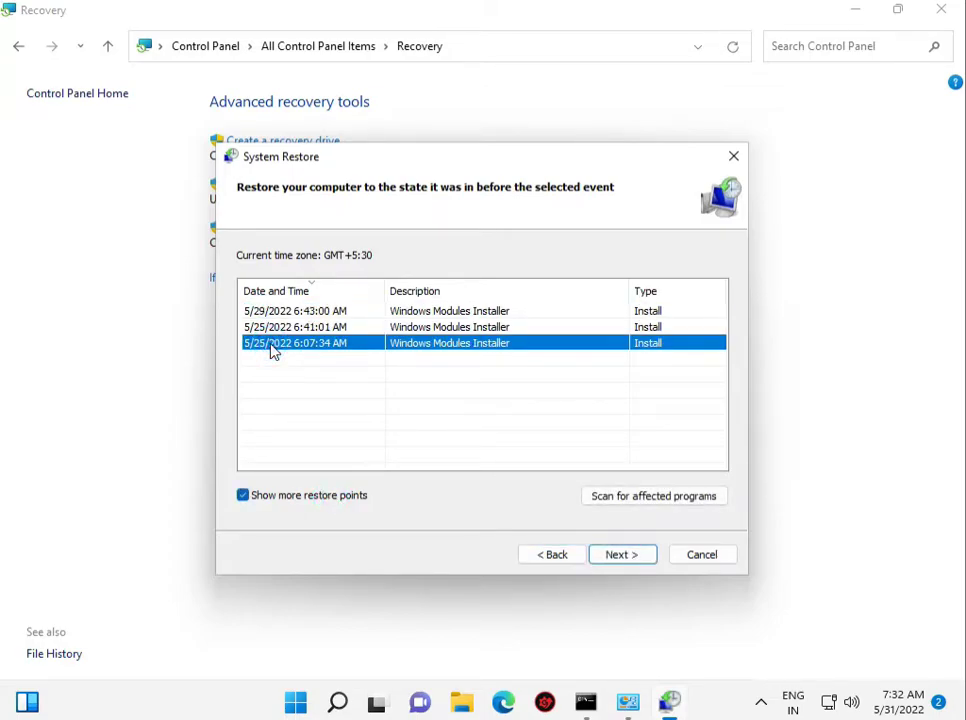
{"action": "left_click", "coordinate": [619, 558]}
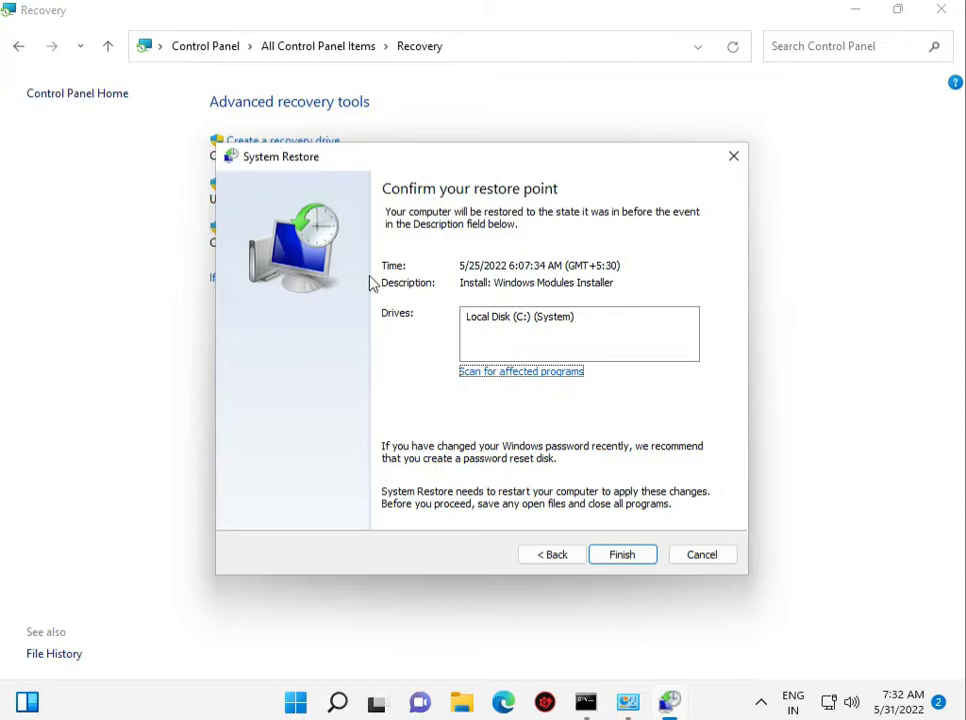
{"action": "left_click", "coordinate": [733, 158]}
{"action": "left_click", "coordinate": [941, 17]}
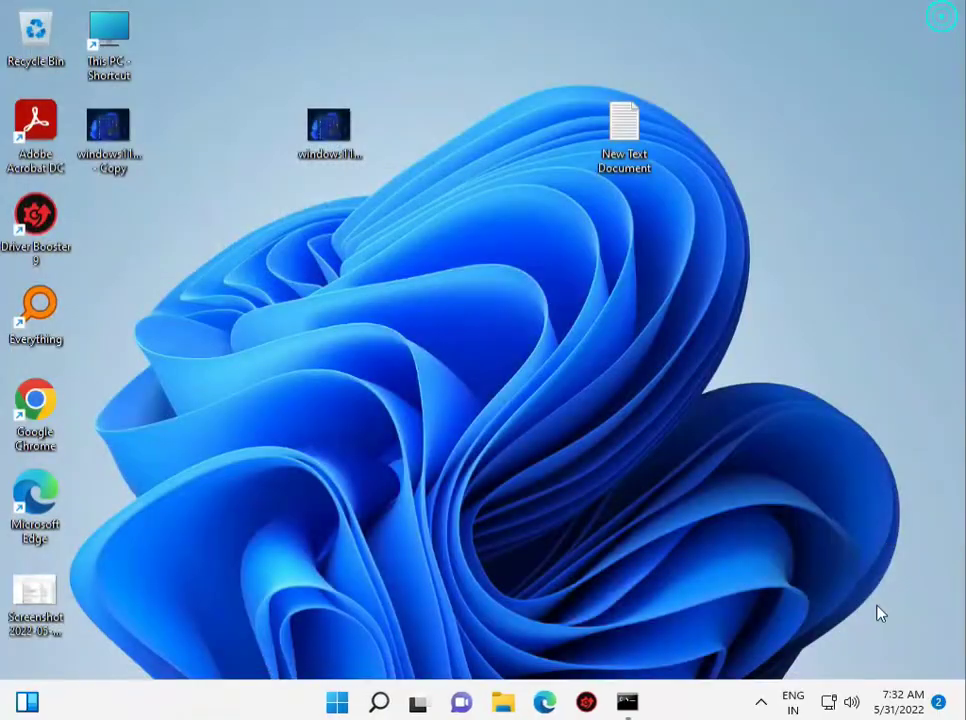
{"action": "left_click", "coordinate": [437, 570]}
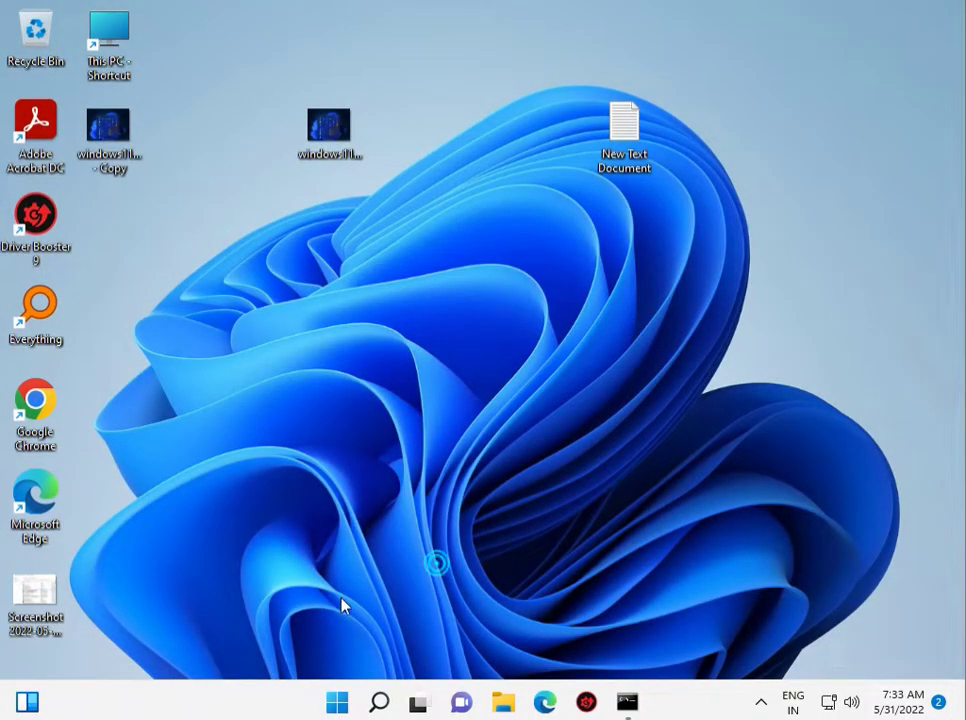
Open Windows Settings and go to the Recovery page through the Windows Update advanced options
{"action": "left_click", "coordinate": [340, 702]}
{"action": "left_click", "coordinate": [709, 203]}
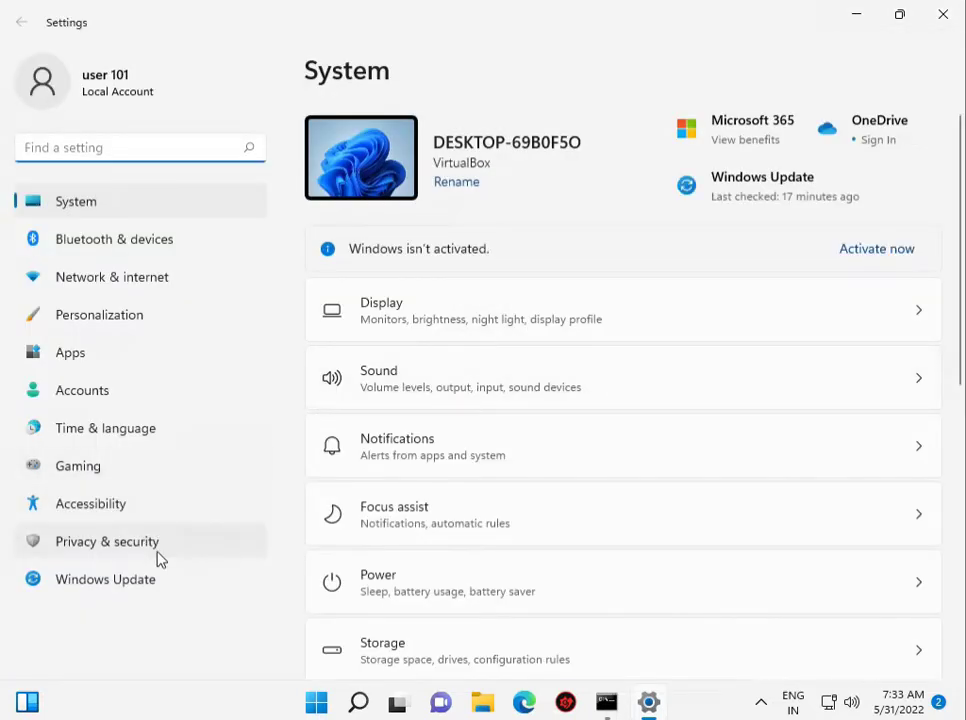
{"action": "left_click", "coordinate": [157, 581]}
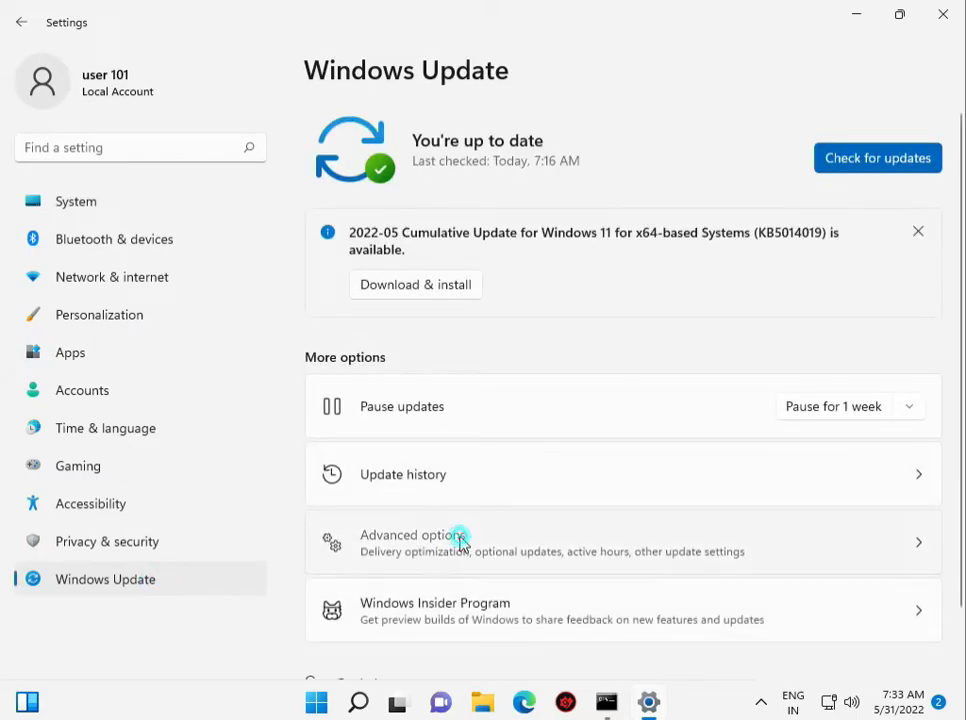
{"action": "left_click", "coordinate": [462, 541]}
{"action": "scroll", "coordinate": [460, 542], "scroll_direction": "down", "scroll_amount": 5}
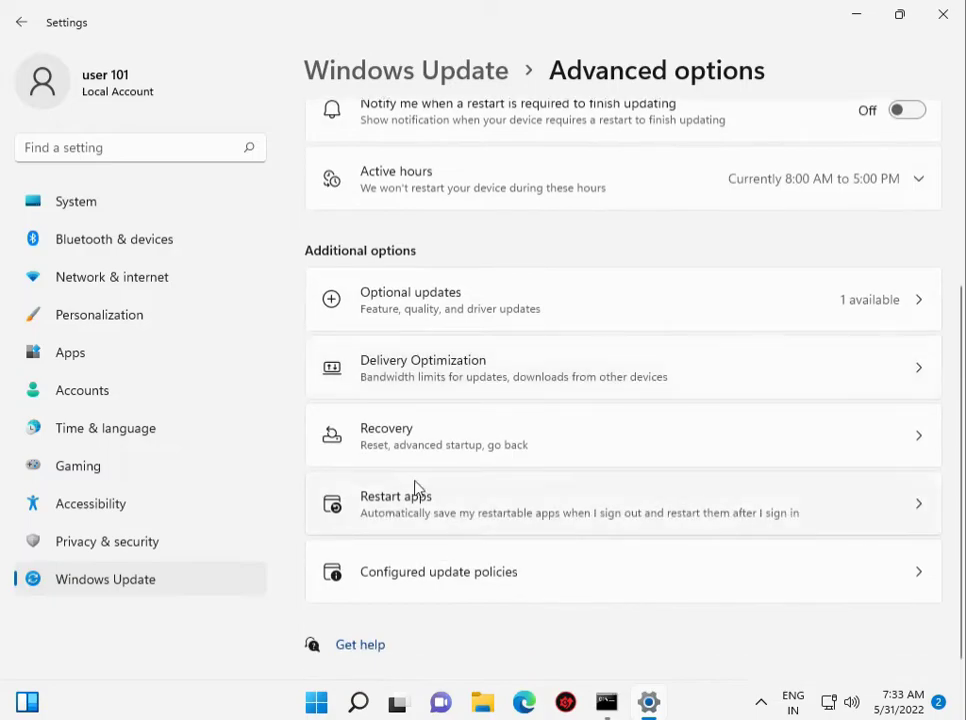
{"action": "left_click", "coordinate": [411, 450]}
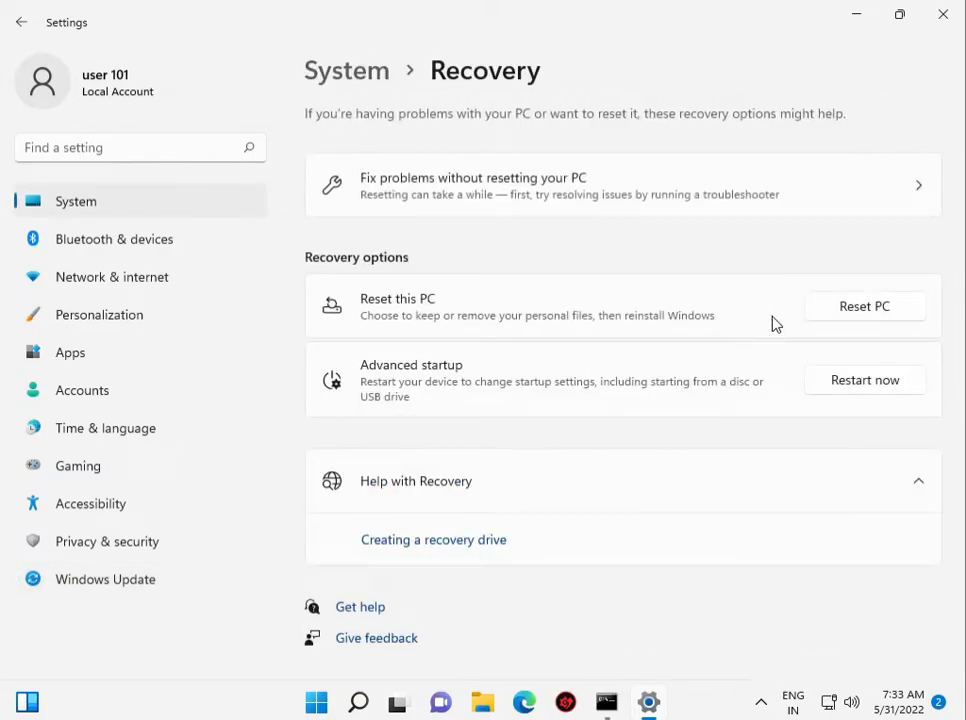
Start resetting the PC with the Keep my files option, then cancel the reset
{"action": "left_click", "coordinate": [847, 310]}
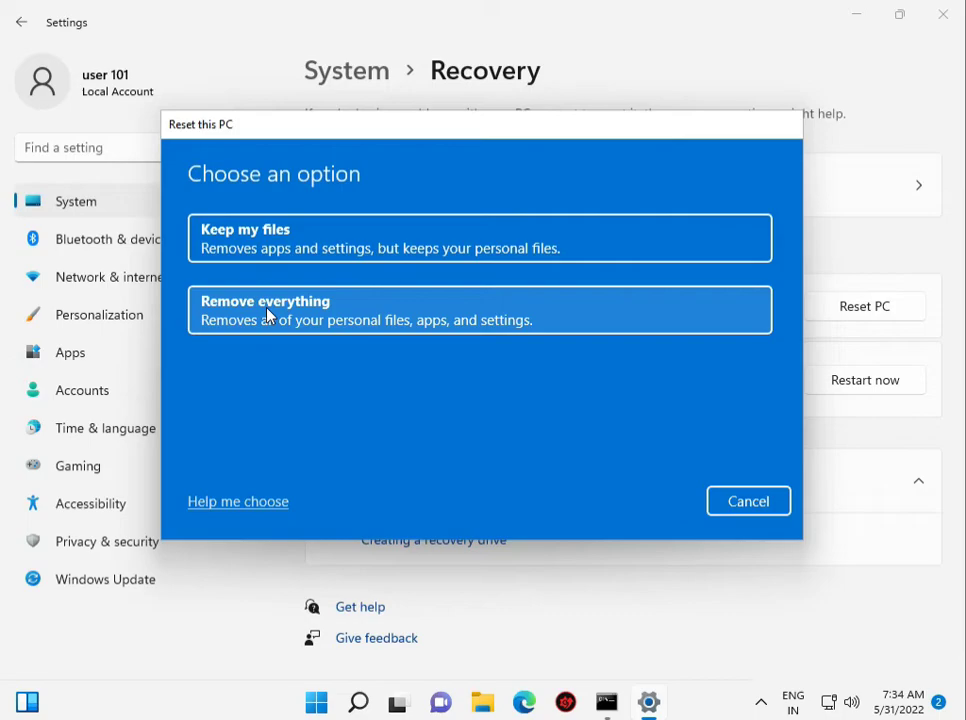
{"action": "left_click", "coordinate": [357, 241]}
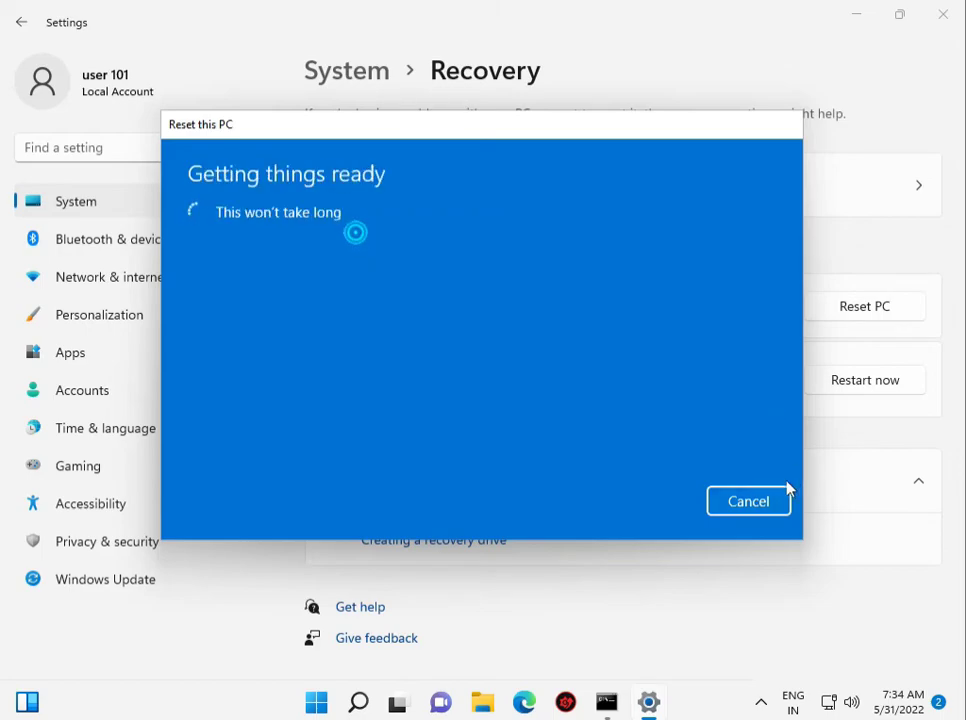
{"action": "left_click", "coordinate": [765, 500]}
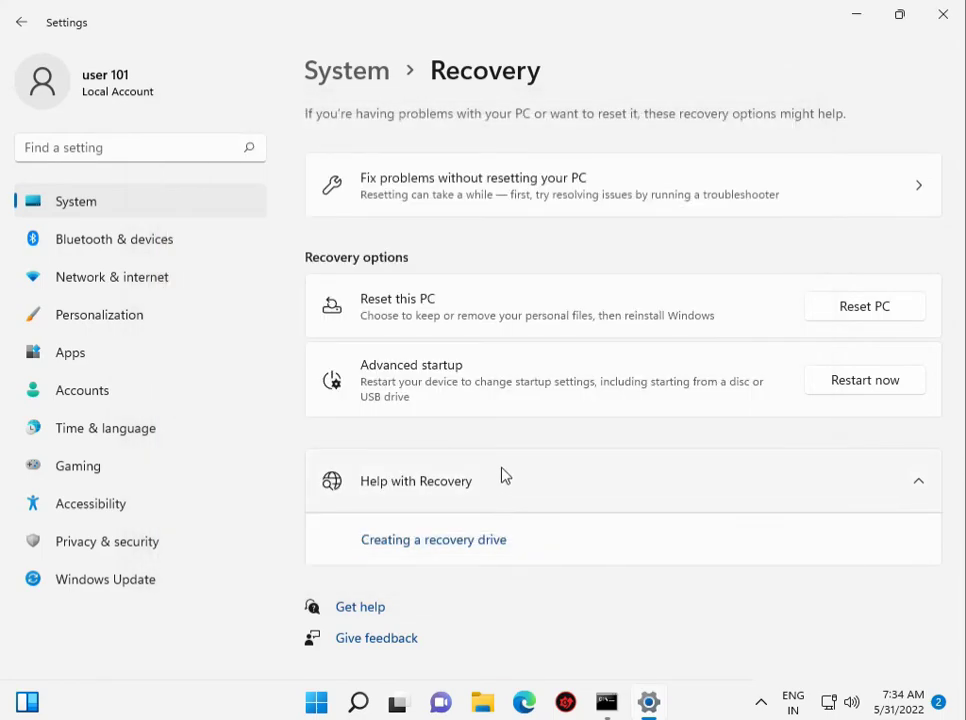
{"action": "mouse_move", "coordinate": [645, 712]}
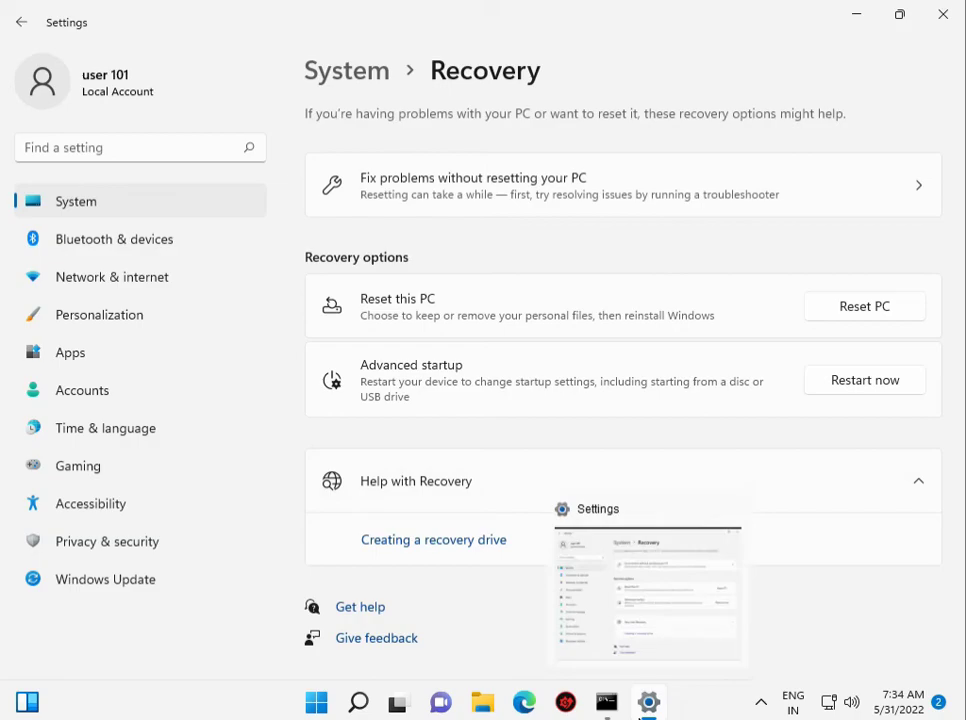